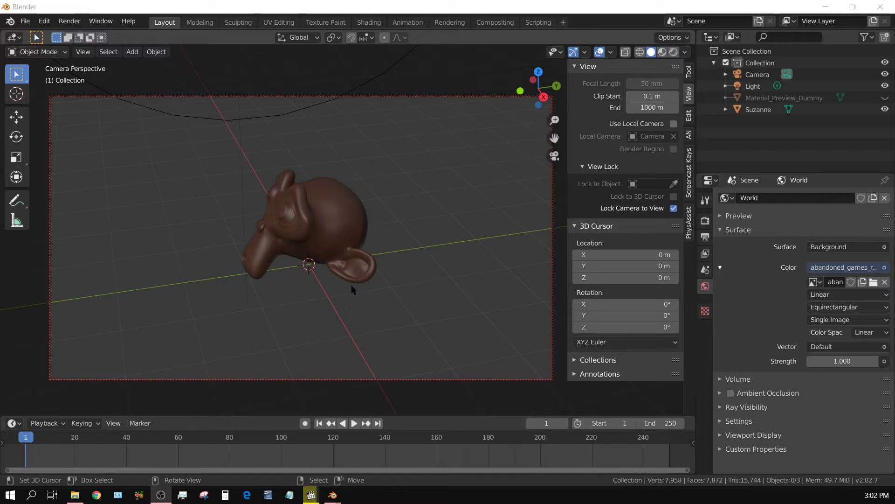
Orbit the locked camera a few degrees around Suzanne for a slightly shifted framing
middle_click(317, 298)
middle_drag(318, 297, 321, 297)
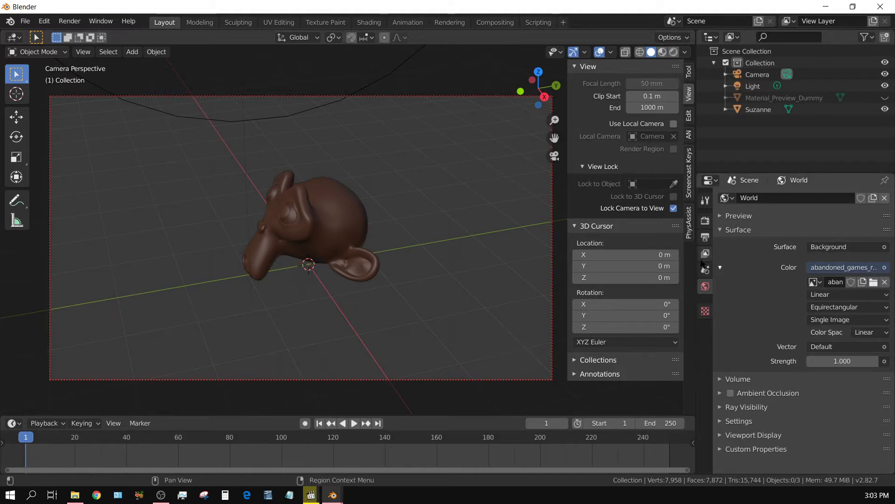
Preview the wood-grain Suzanne in Rendered shading against the HDRI and orbit the camera to a new angle
click(673, 52)
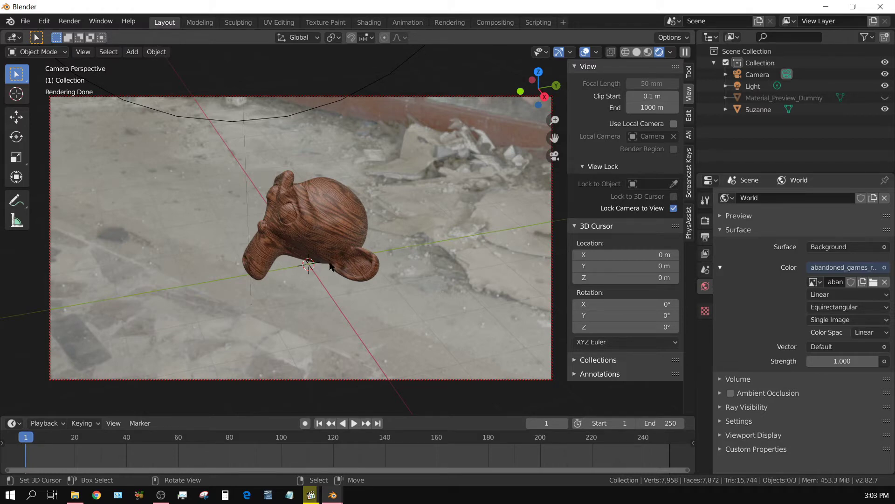
mouse_move(344, 262)
middle_down()
mouse_move(410, 268)
mouse_move(325, 260)
mouse_move(334, 259)
middle_up()
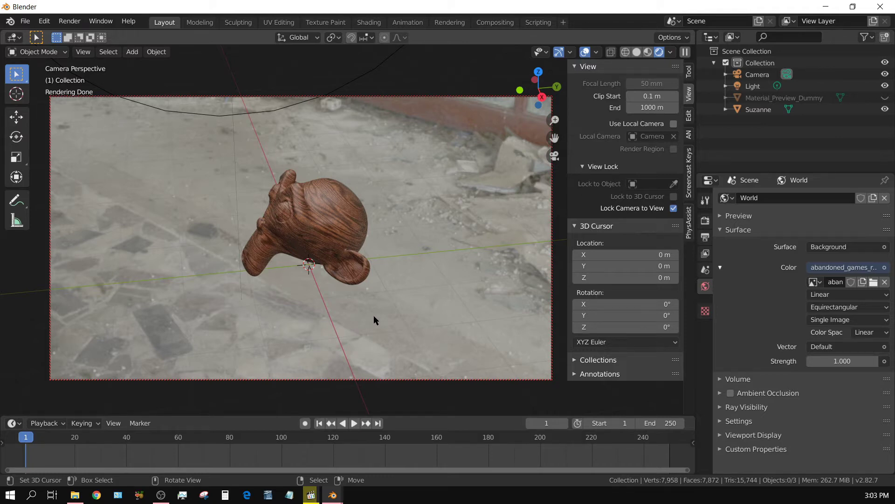
Return to Solid shading and switch from the camera to Right Orthographic view
click(636, 53)
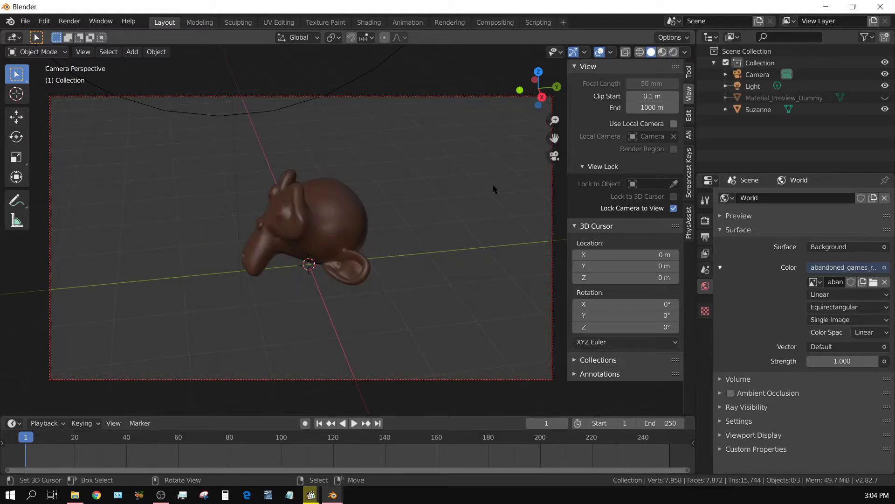
key(KP_5)
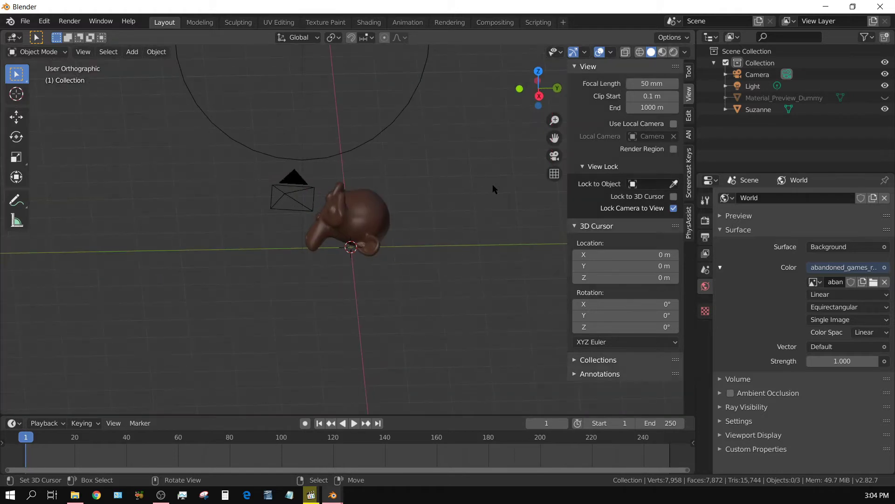
key(KP_1)
key(KP_3)
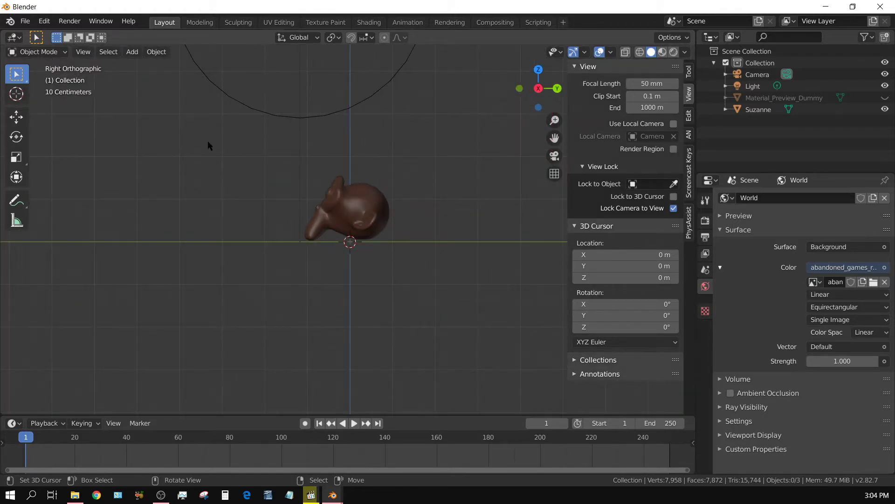
Add a plane mesh at the origin and scale it to 9.728 for a 19.5 m floor
click(127, 52)
mouse_move(145, 69)
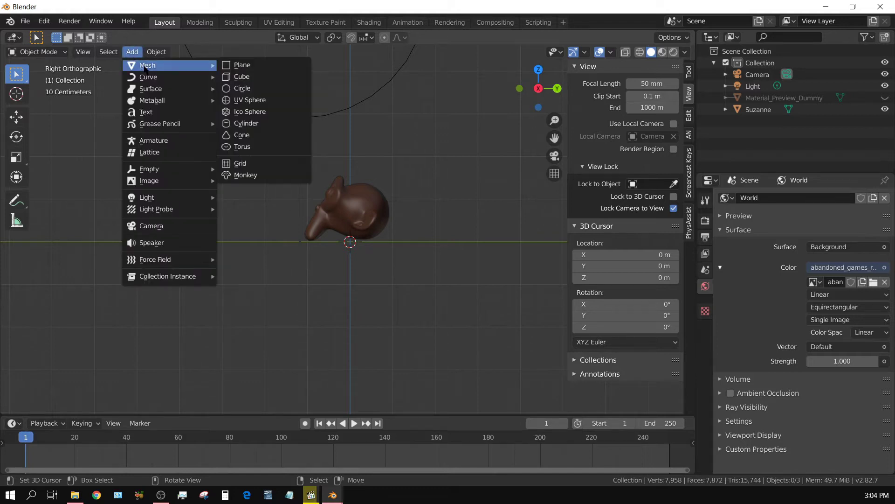
click(232, 70)
key(s)
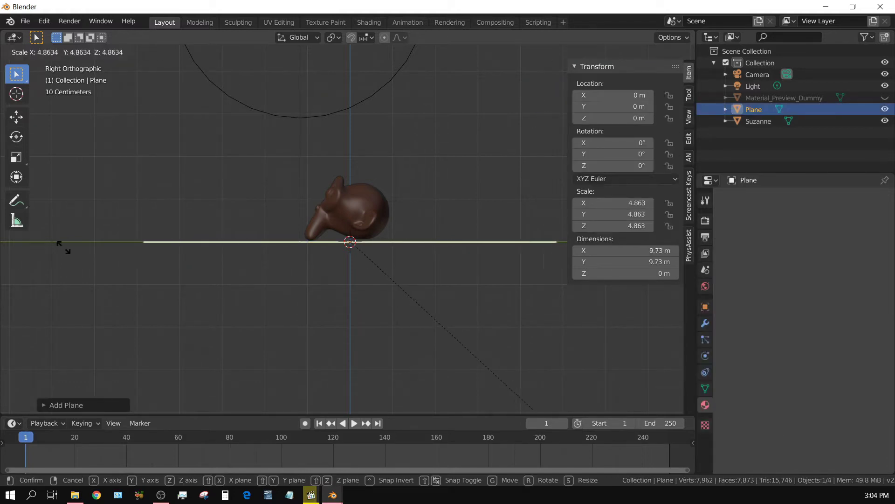
click(448, 279)
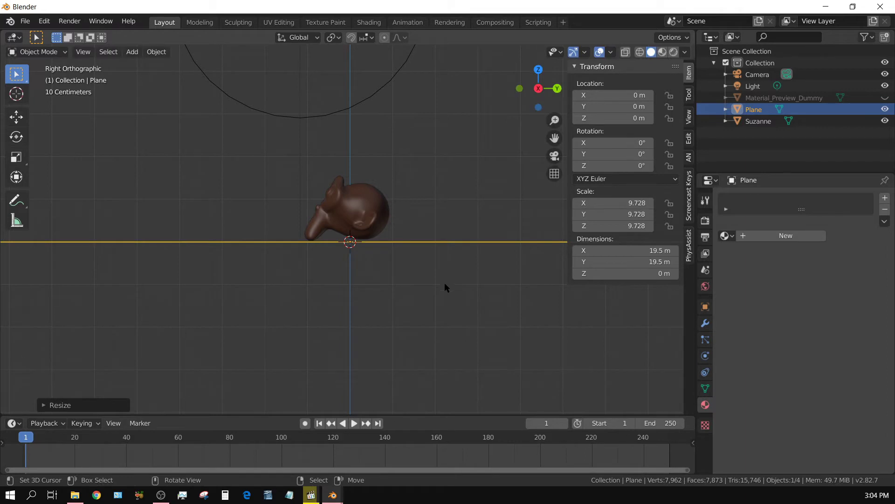
scroll(444, 282, up, 7)
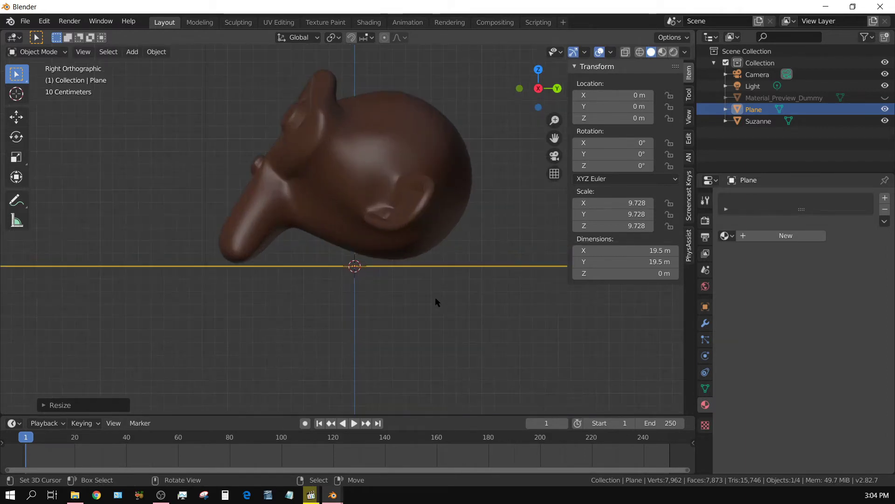
scroll(431, 310, up, 2)
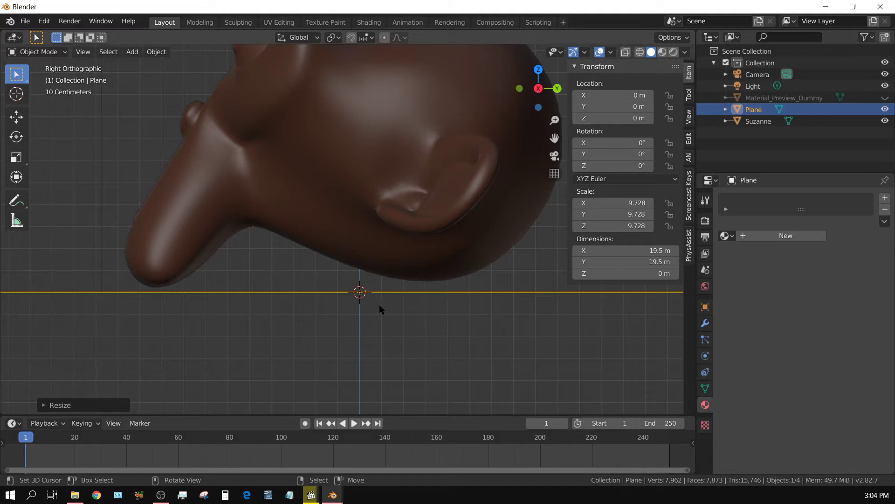
Tilt Suzanne to about -35.8° around the X axis
click(444, 160)
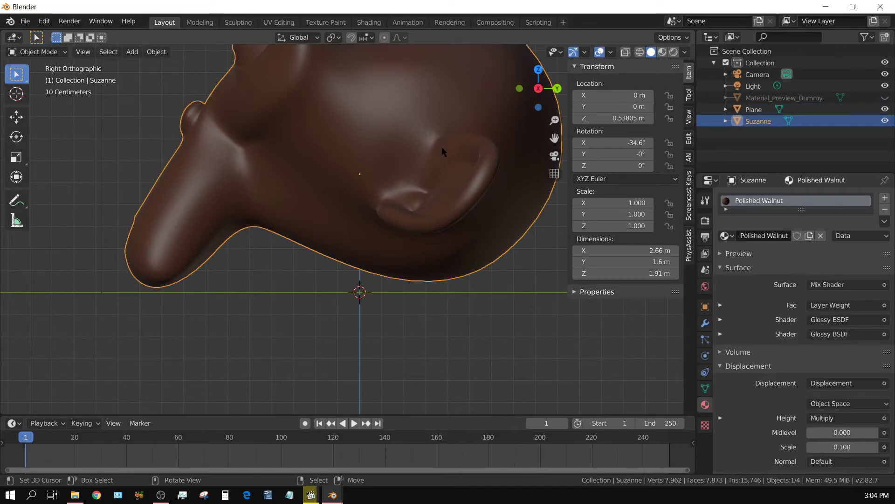
key(r)
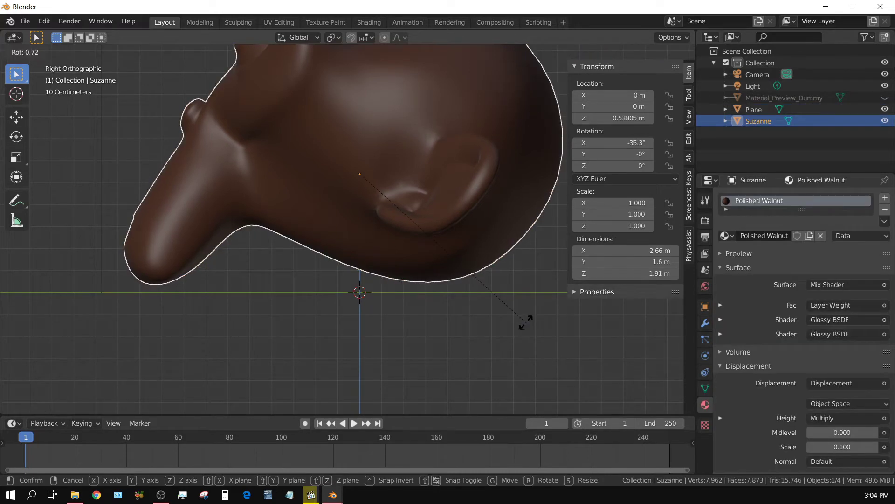
click(526, 324)
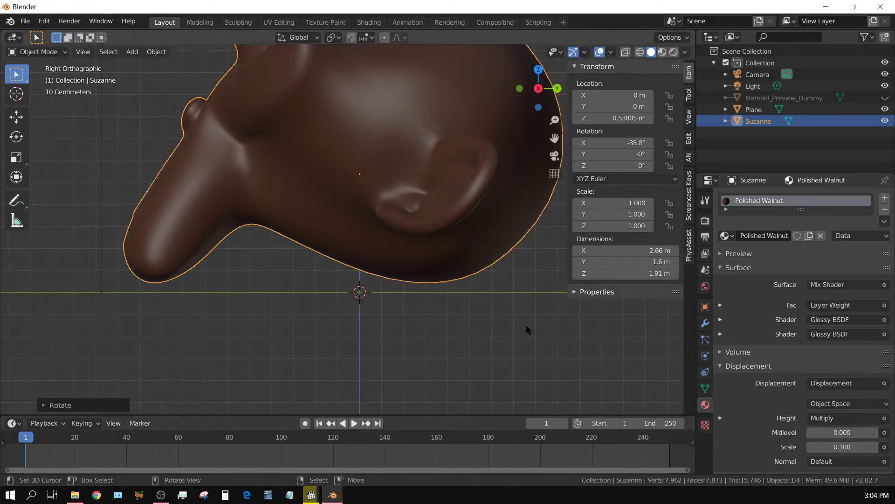
click(449, 294)
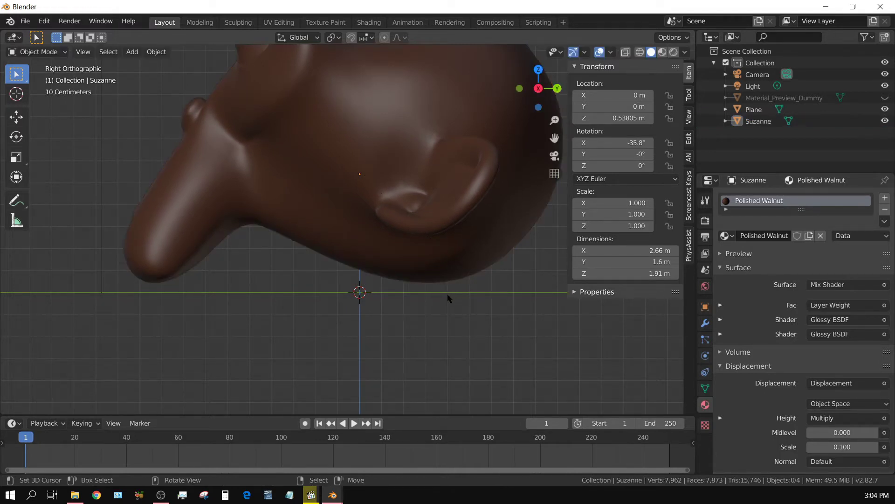
Raise the Plane along Z to 0.036 m so it meets the head's underside
click(749, 112)
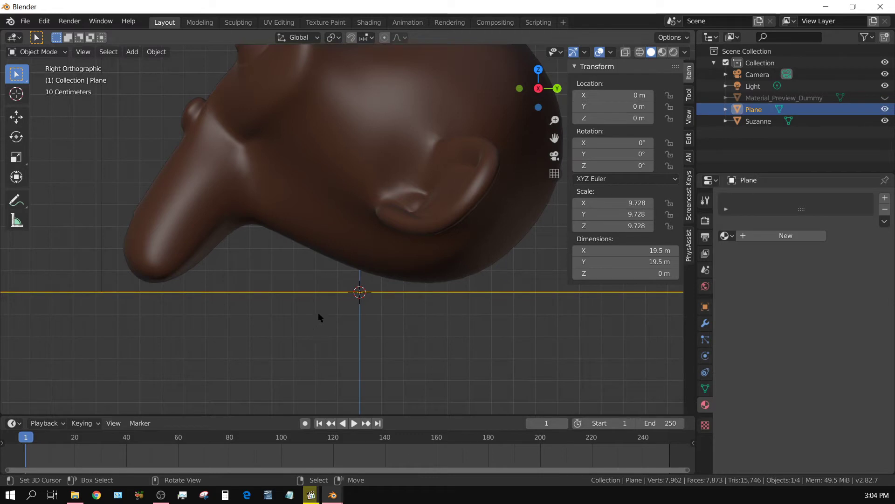
key(g)
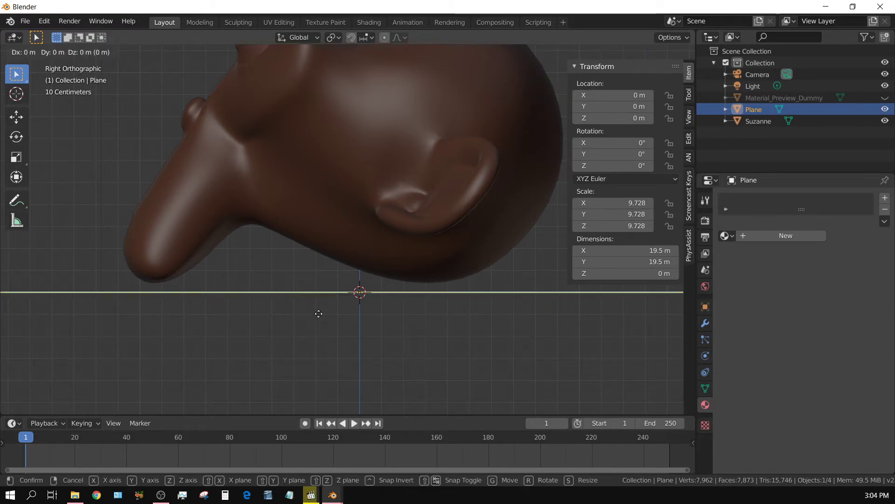
key(z)
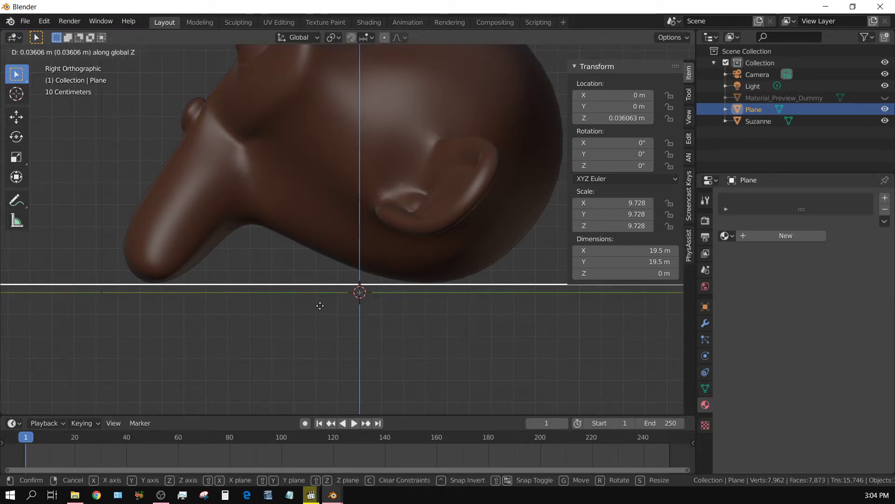
click(320, 305)
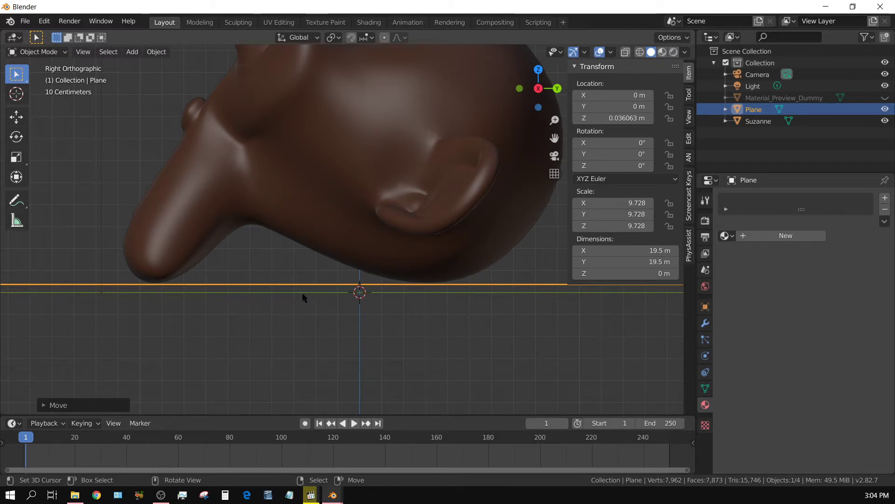
middle_drag(303, 297, 326, 312)
scroll(326, 312, down, 5)
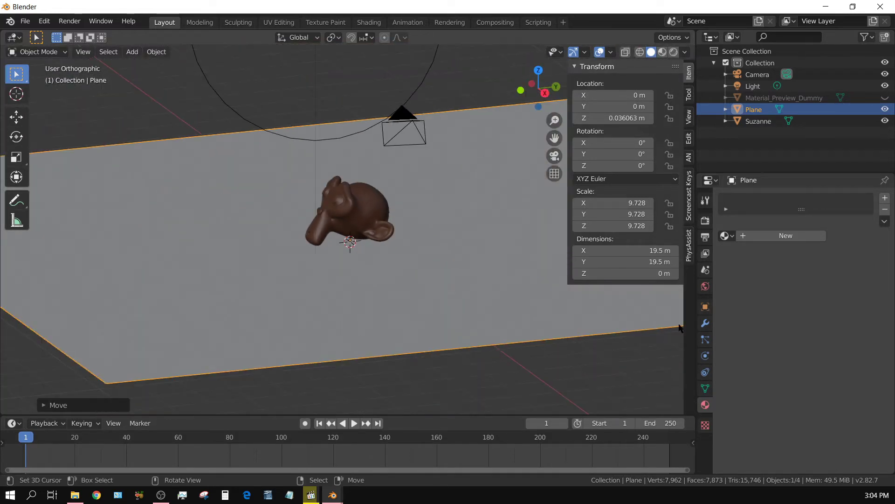
Enable Shadow Catcher under the Plane's Visibility settings and return to camera view
click(705, 307)
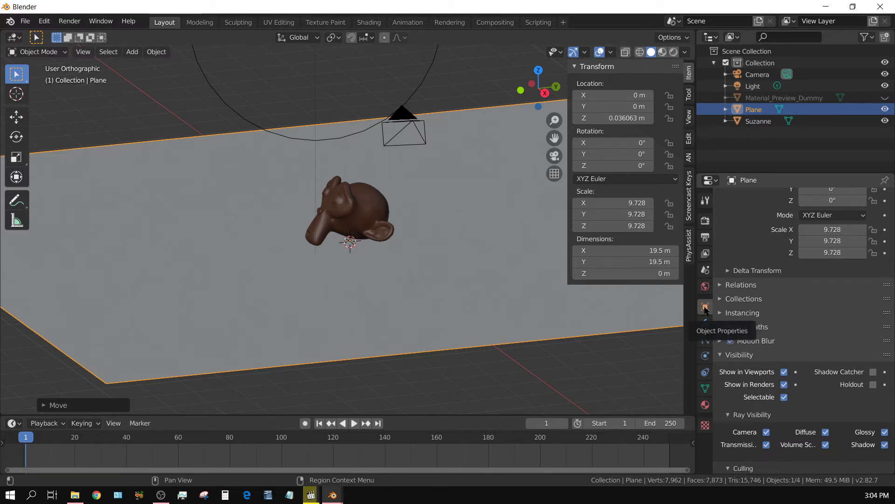
click(873, 372)
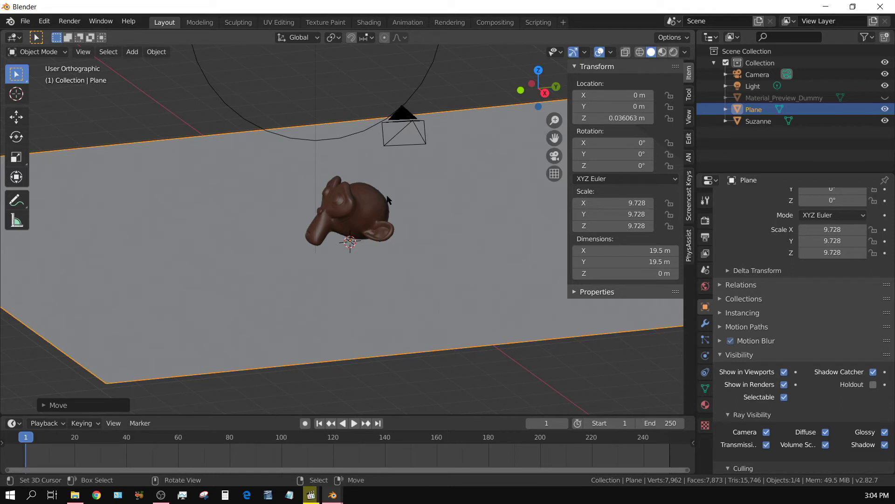
key(KP_0)
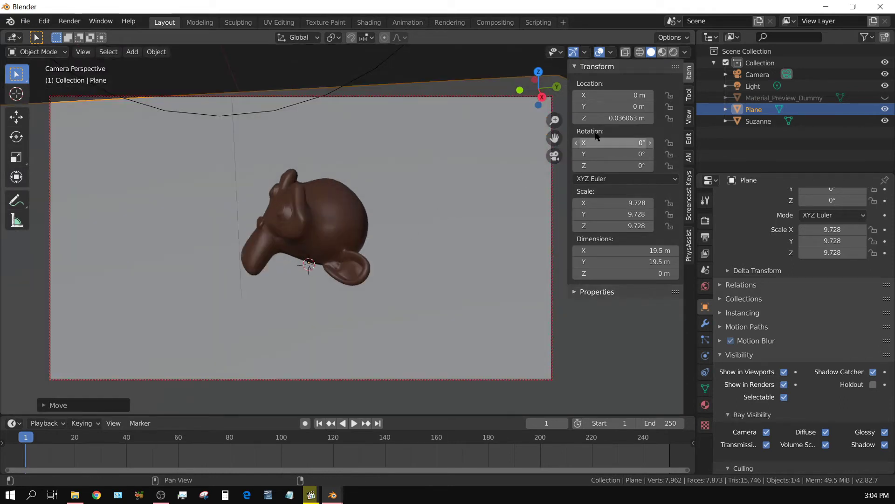
Switch to Rendered shading and orbit the camera toward the low brick wall, showing Suzanne's shadow
click(674, 52)
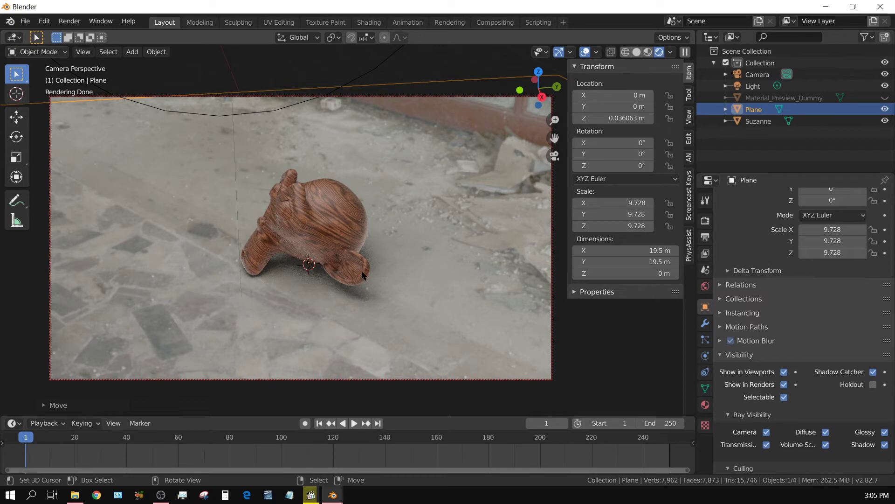
mouse_move(351, 288)
middle_down()
mouse_move(359, 287)
mouse_move(343, 279)
mouse_move(351, 259)
mouse_move(355, 320)
mouse_move(269, 265)
mouse_move(275, 205)
mouse_move(251, 247)
mouse_move(187, 252)
middle_up()
middle_drag(317, 279, 273, 235)
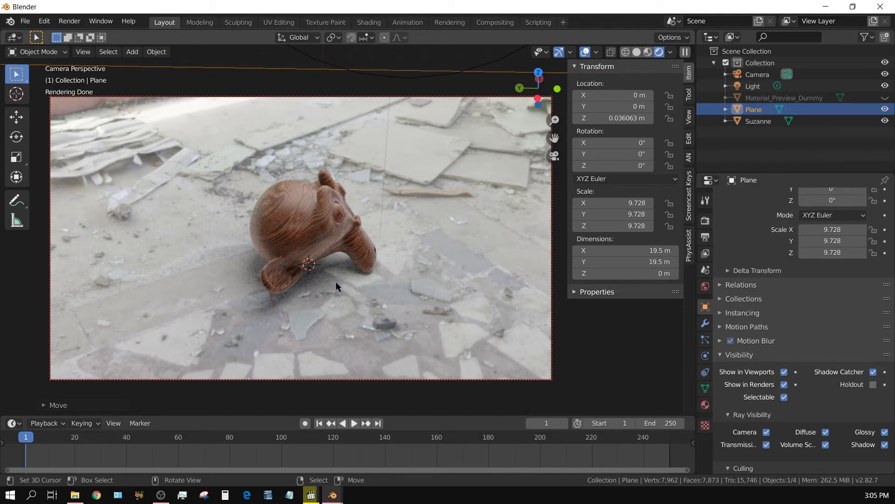
mouse_move(334, 284)
middle_down()
mouse_move(354, 286)
mouse_move(336, 300)
middle_up()
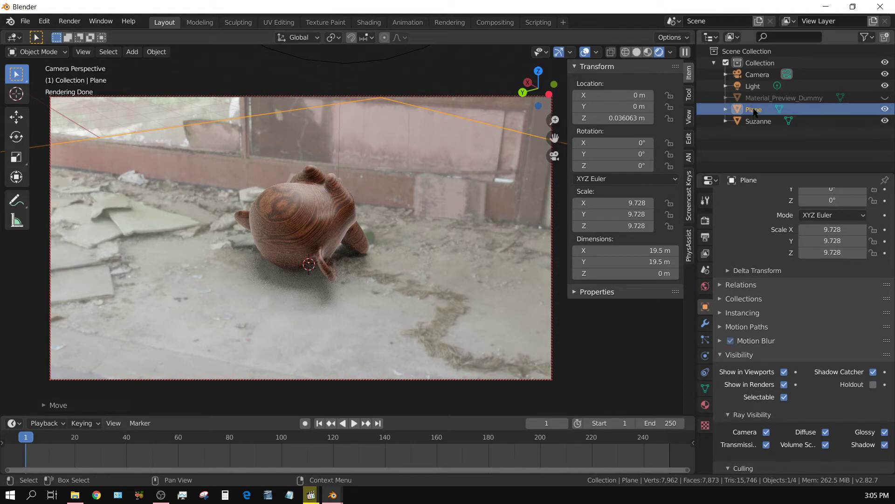
Give the Plane a new material with grey base colour (V 0.481) and orbit to face Suzanne's front
click(705, 405)
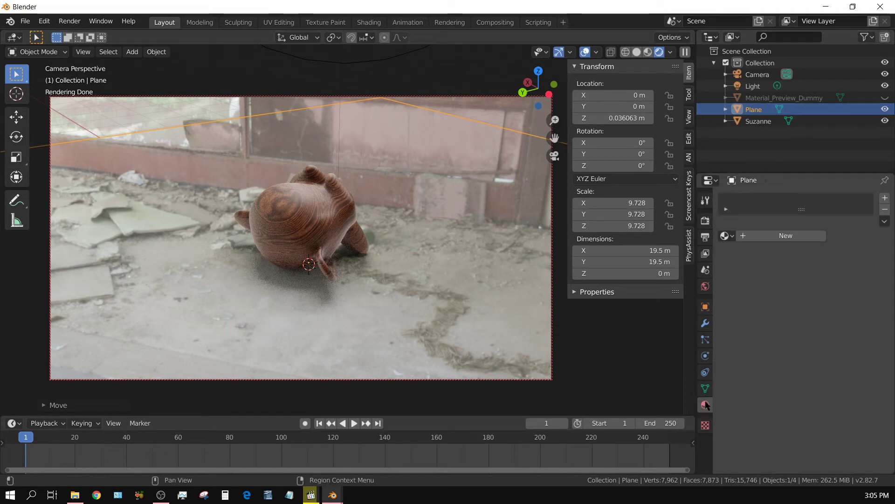
click(785, 236)
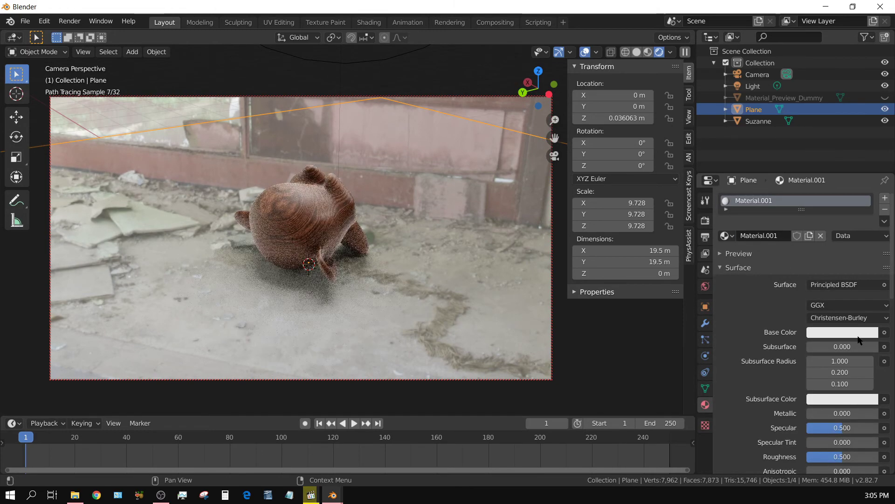
click(858, 333)
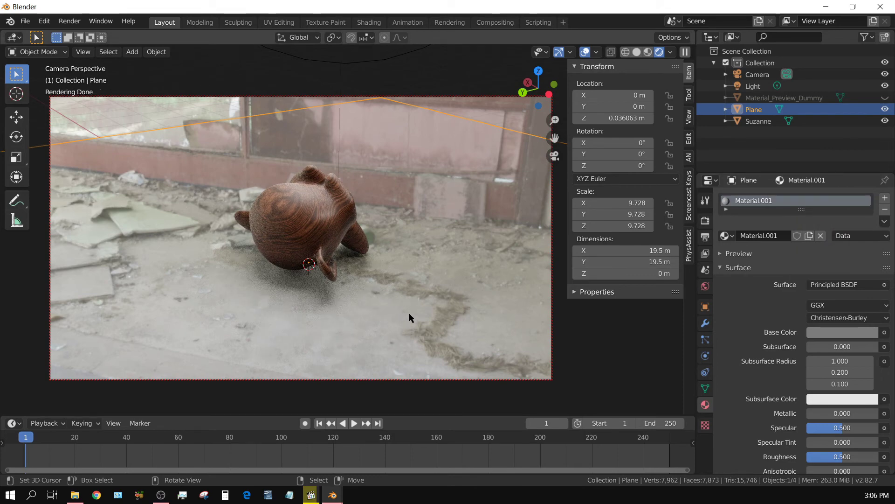
middle_drag(410, 309, 327, 282)
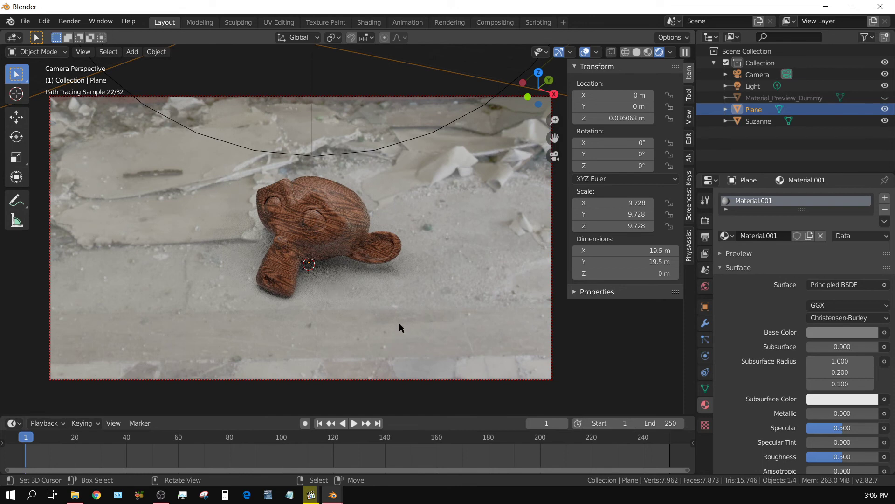